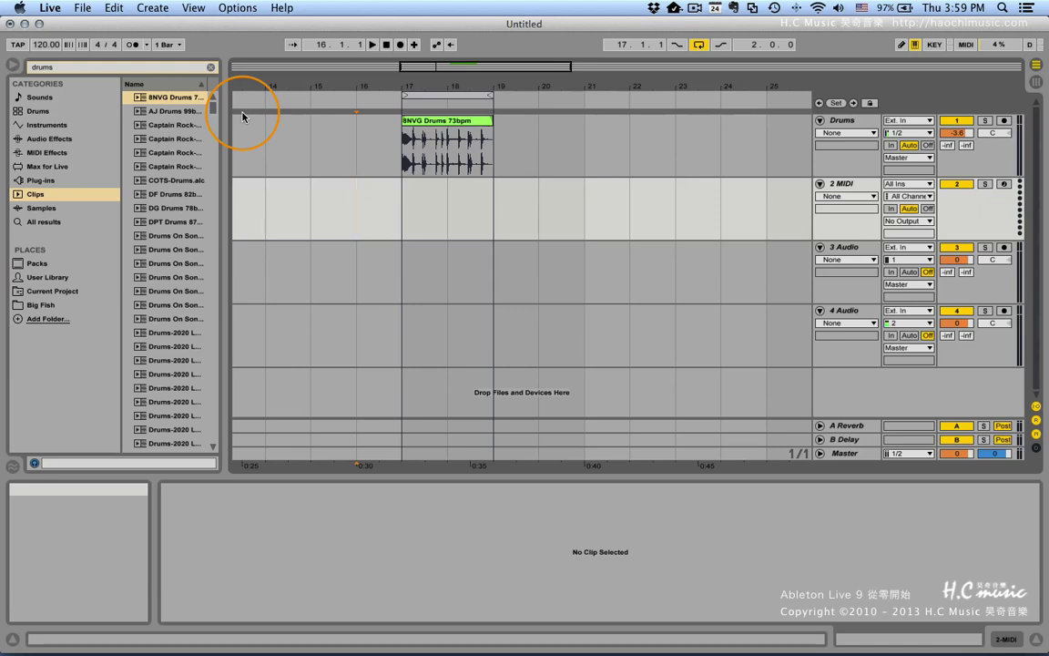
# Step: Hide the browser to give the arrangement more horizontal room
pyautogui.click(521, 183)
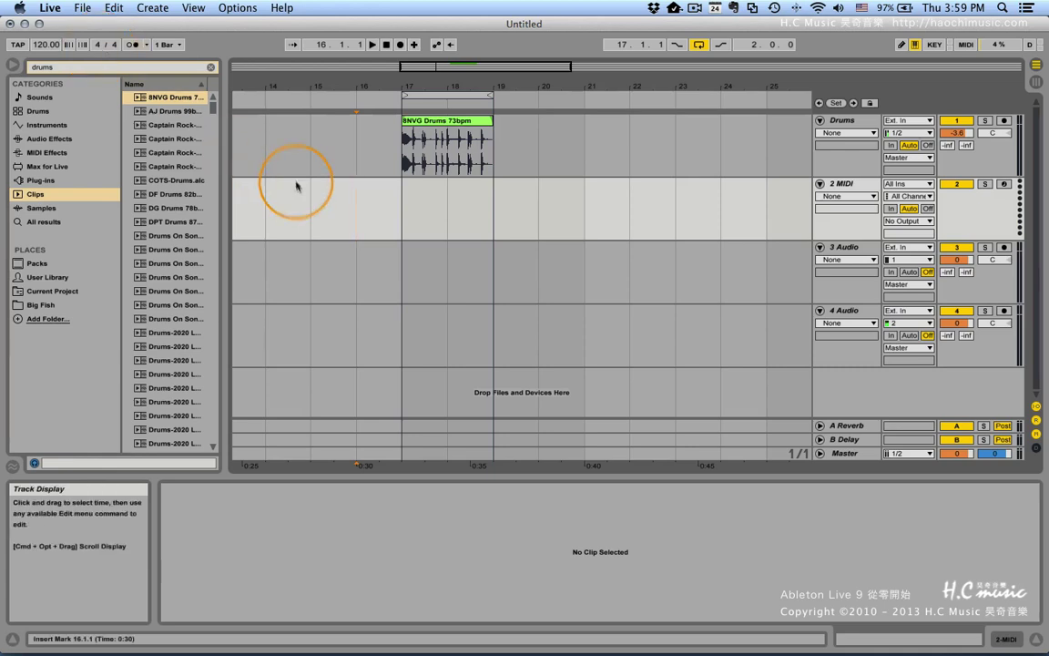
pyautogui.click(17, 67)
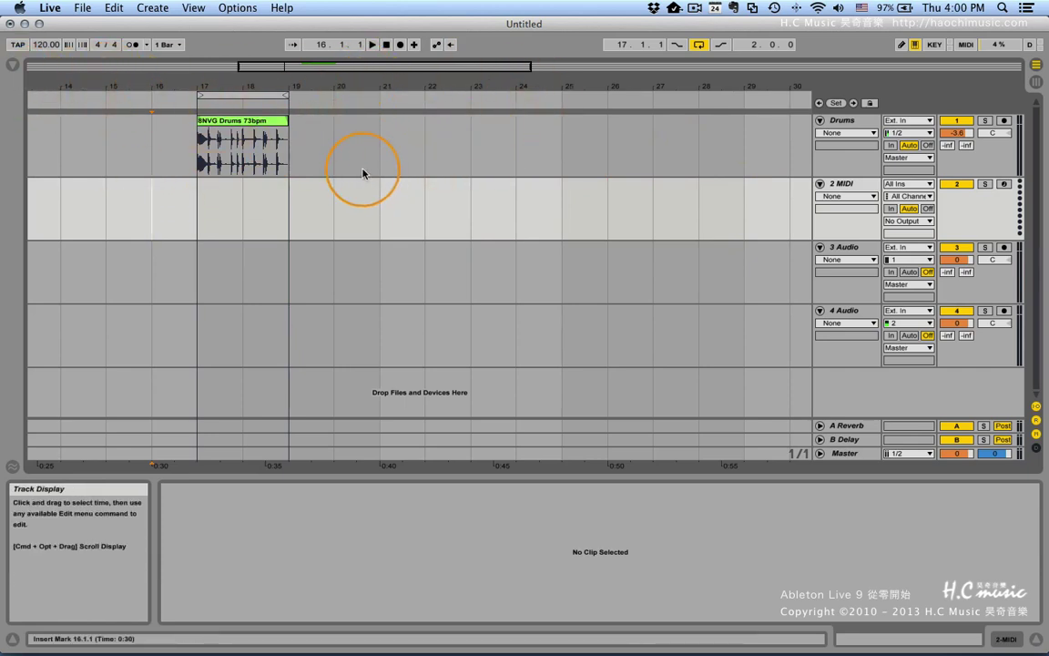
pyautogui.click(368, 100)
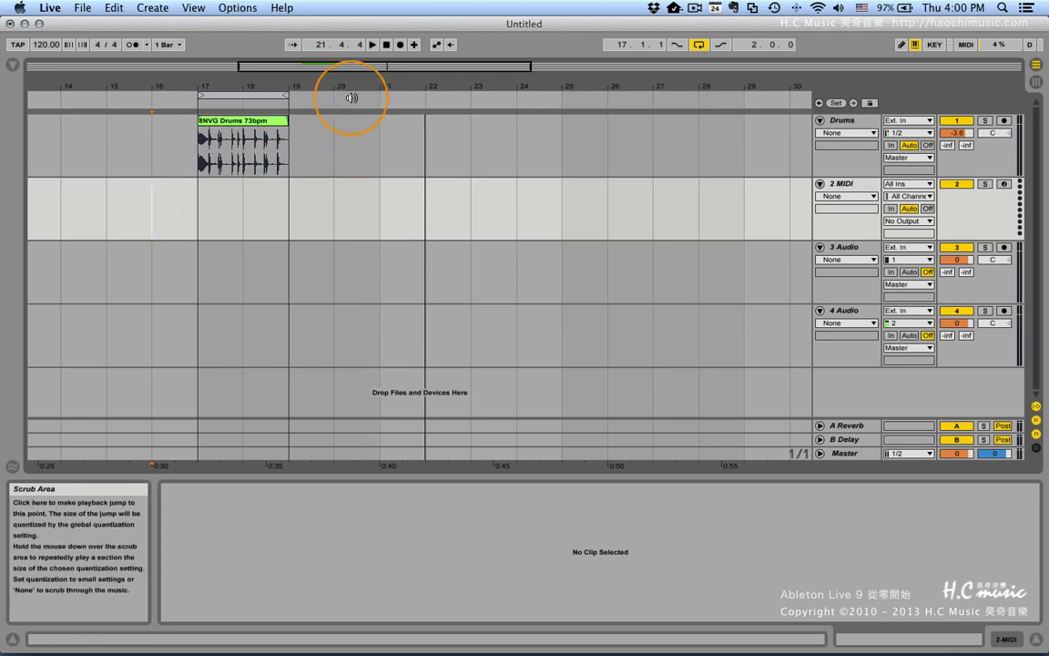
pyautogui.rightClick(351, 97)
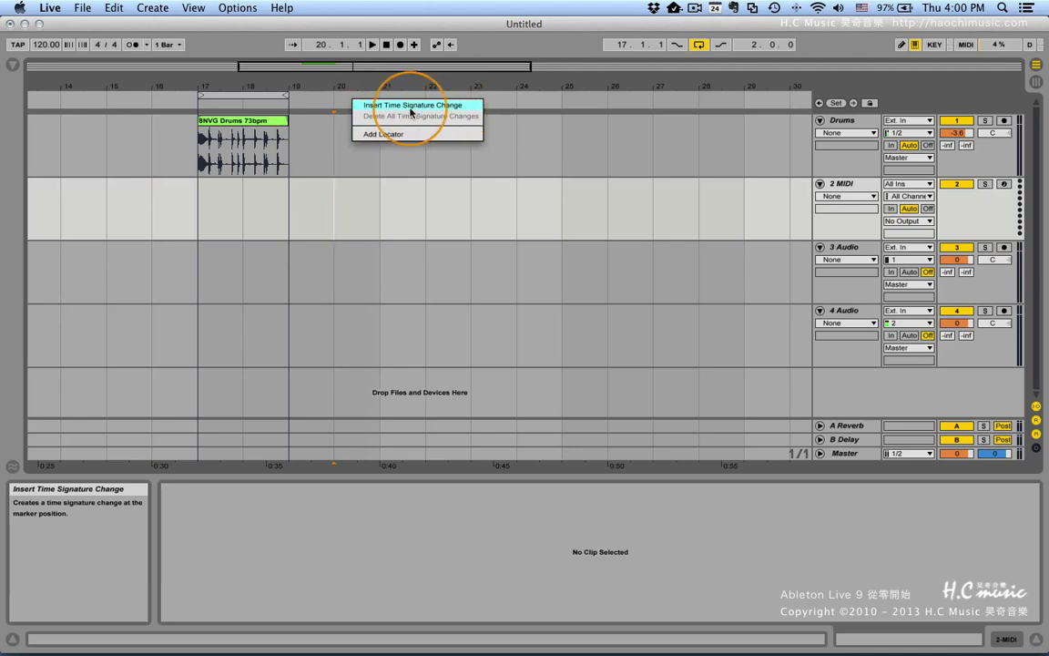
pyautogui.click(374, 178)
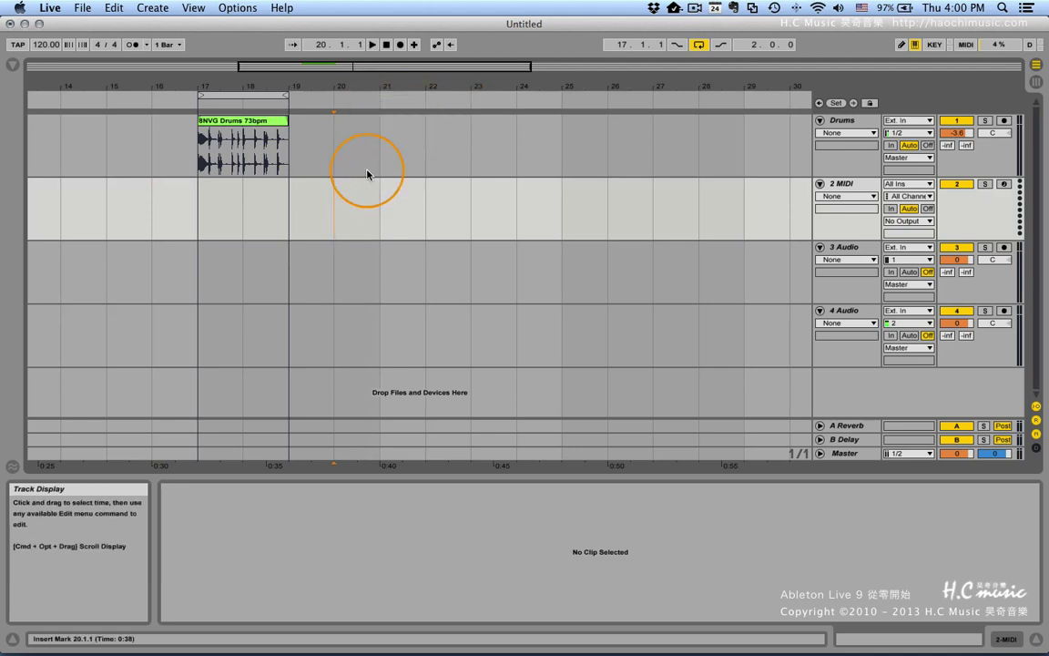
# Step: Insert a 2/4 time signature change at bar 20 of the arrangement
pyautogui.hscroll(-5, 400, 227)
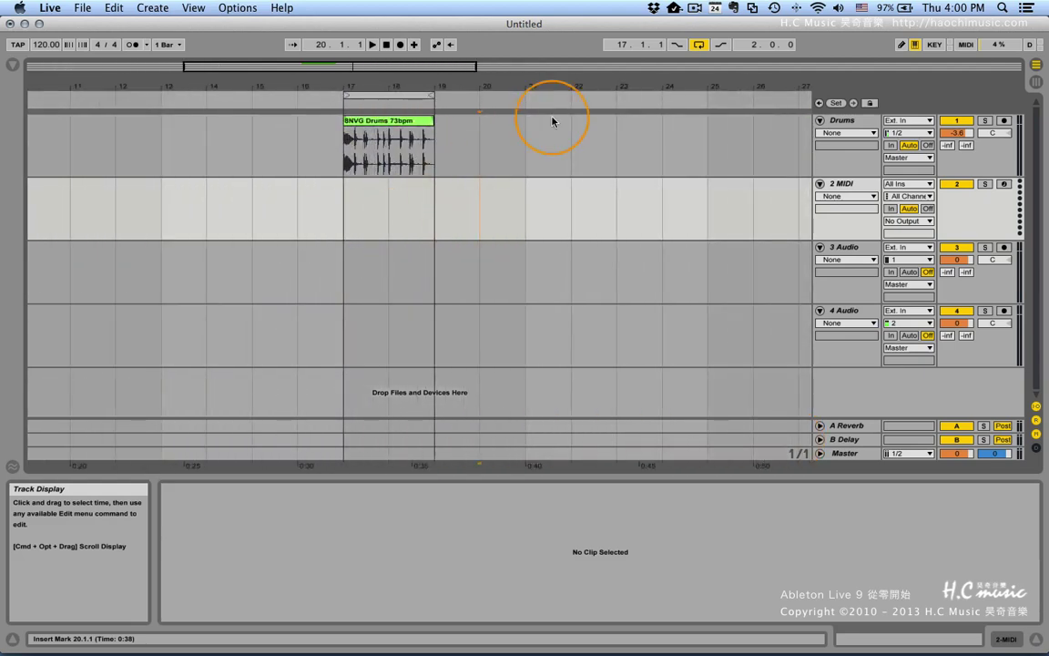
pyautogui.rightClick(483, 106)
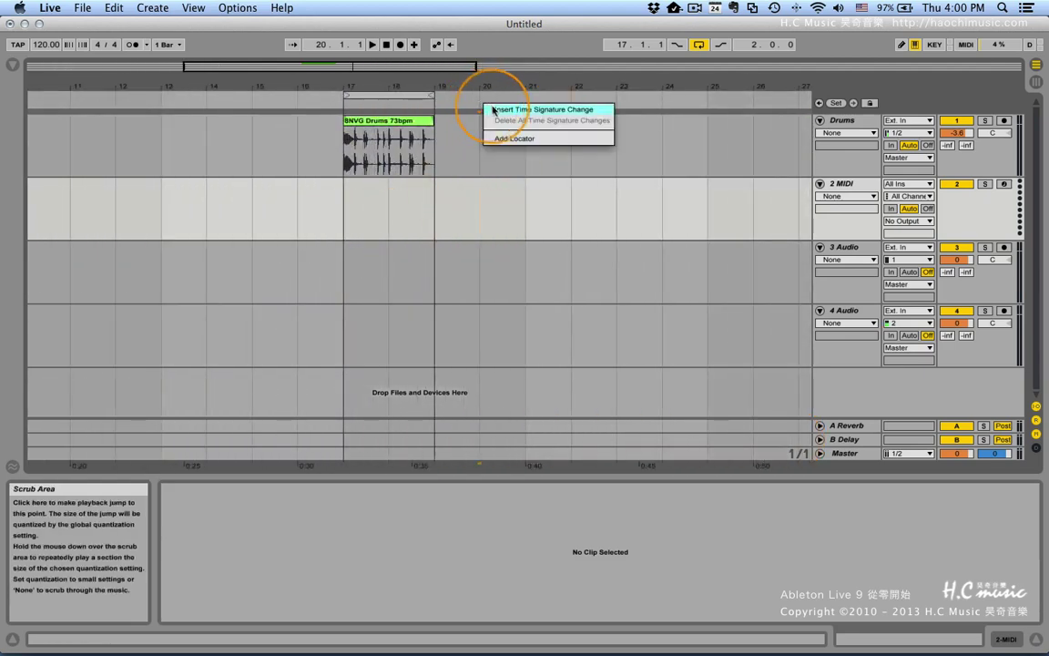
pyautogui.click(488, 108)
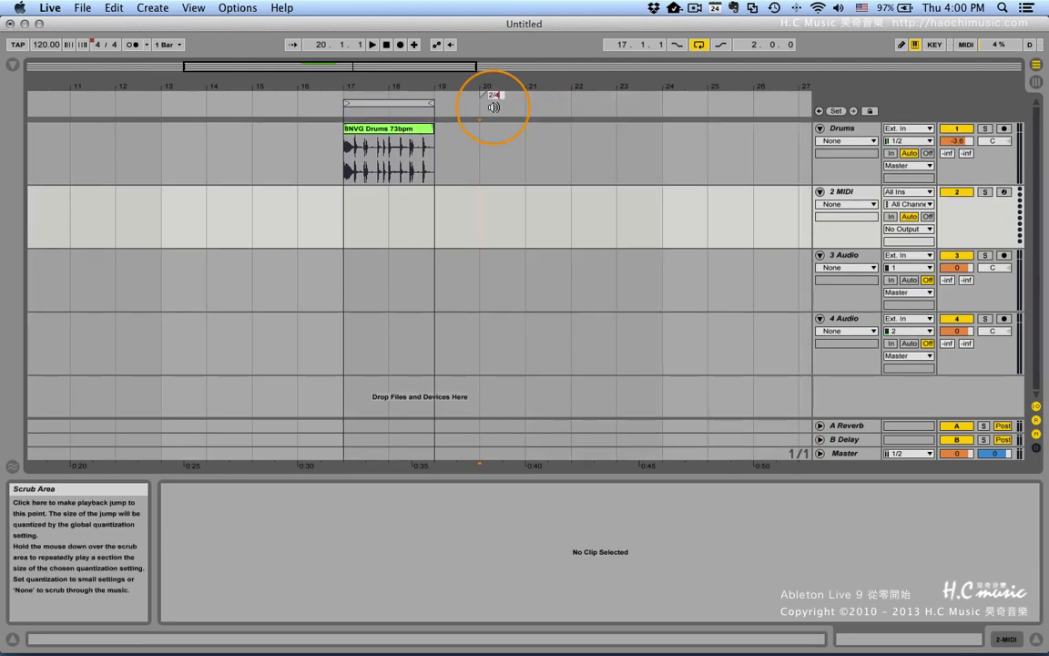
pyautogui.press('Return')
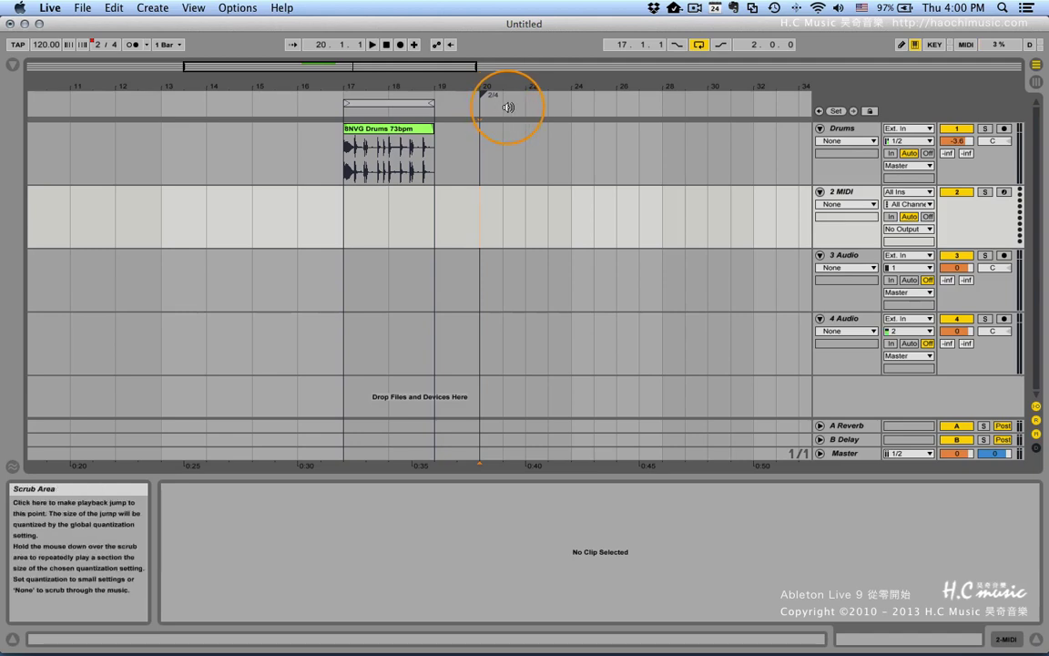
# Step: Insert a 3/4 time signature change at bar 21, directly after the 2/4 bar
pyautogui.rightClick(508, 107)
pyautogui.click(513, 110)
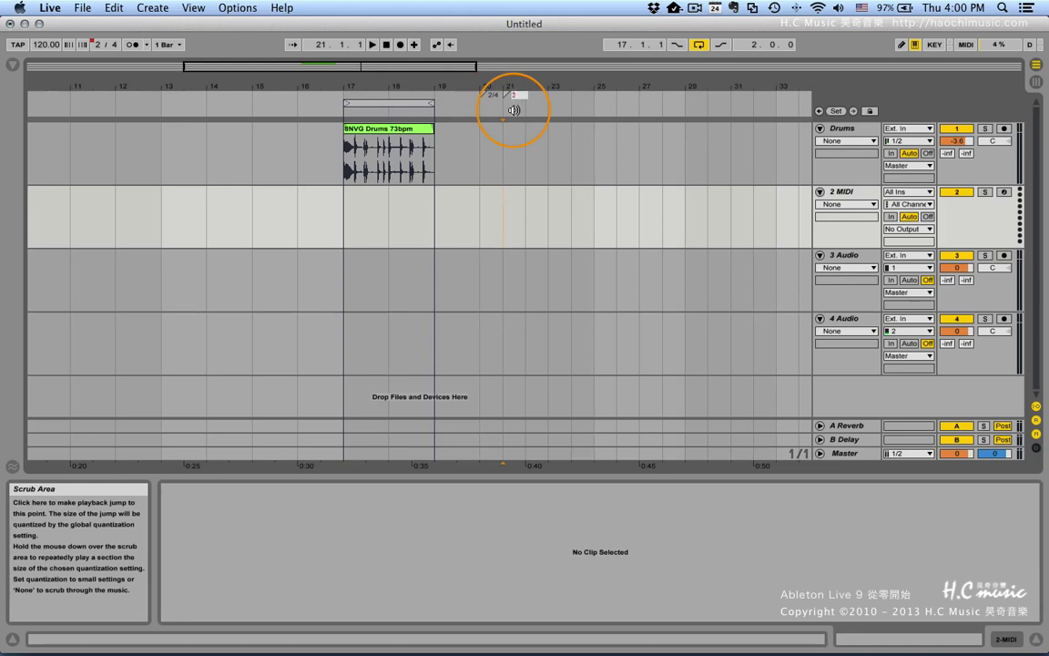
pyautogui.write('3/4')
pyautogui.press('Return')
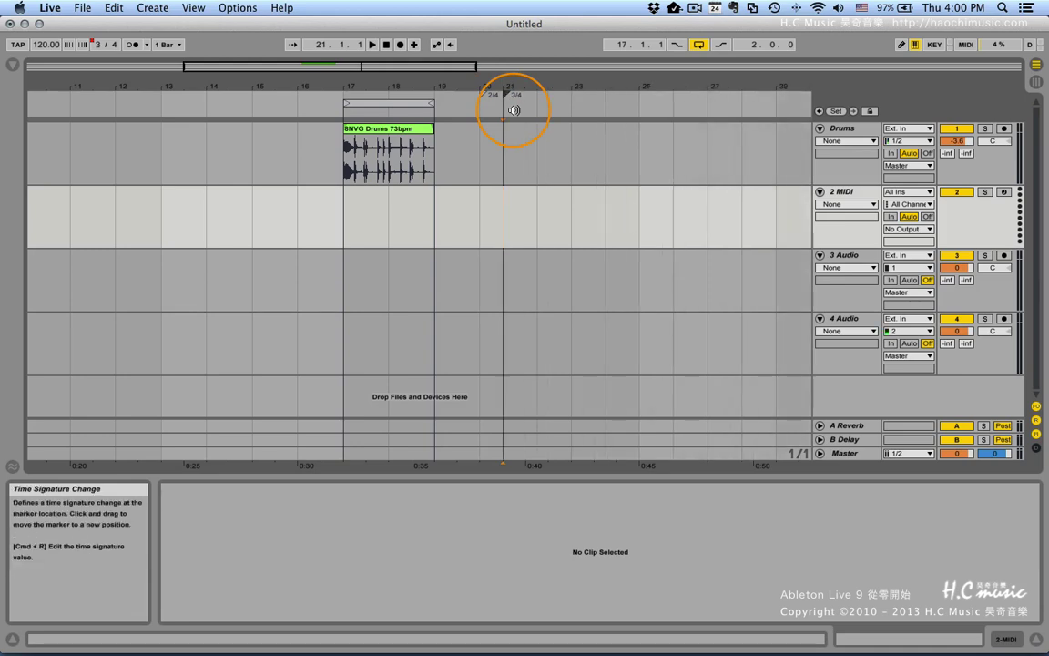
# Step: Turn on the metronome and play the arrangement from bar 19 through both time signature changes
pyautogui.click(133, 44)
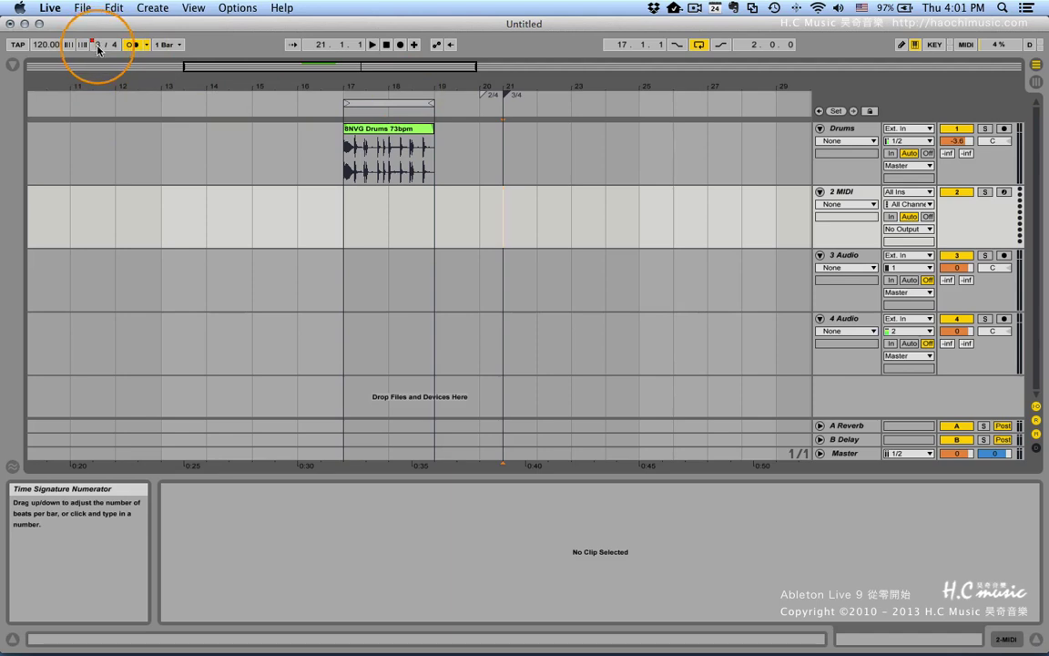
pyautogui.moveTo(98, 45); pyautogui.dragTo(97, 46)
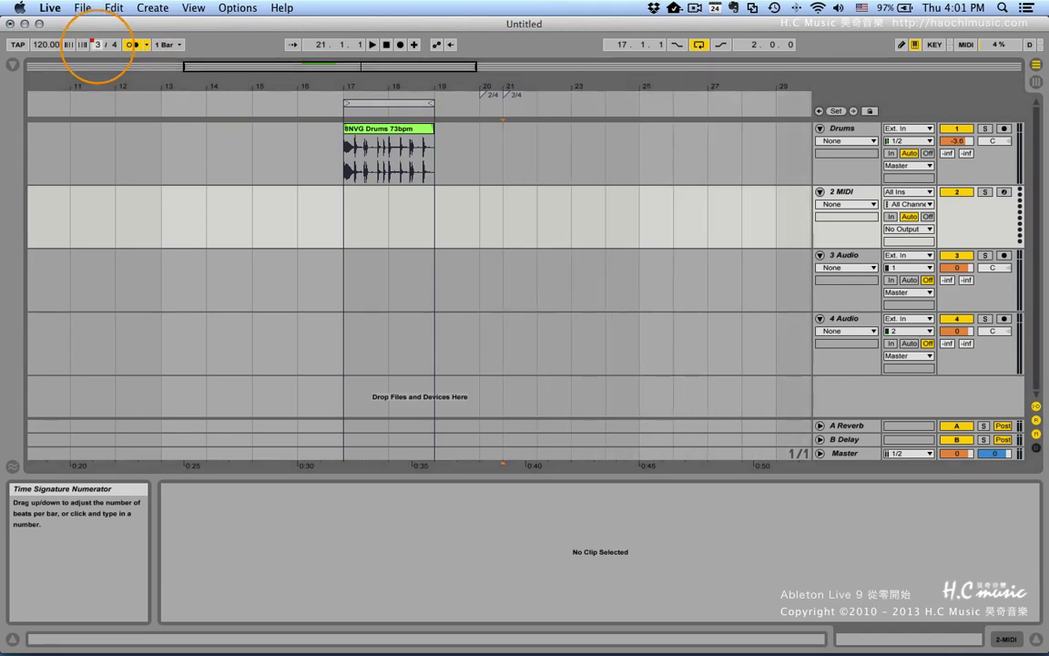
pyautogui.click(481, 139)
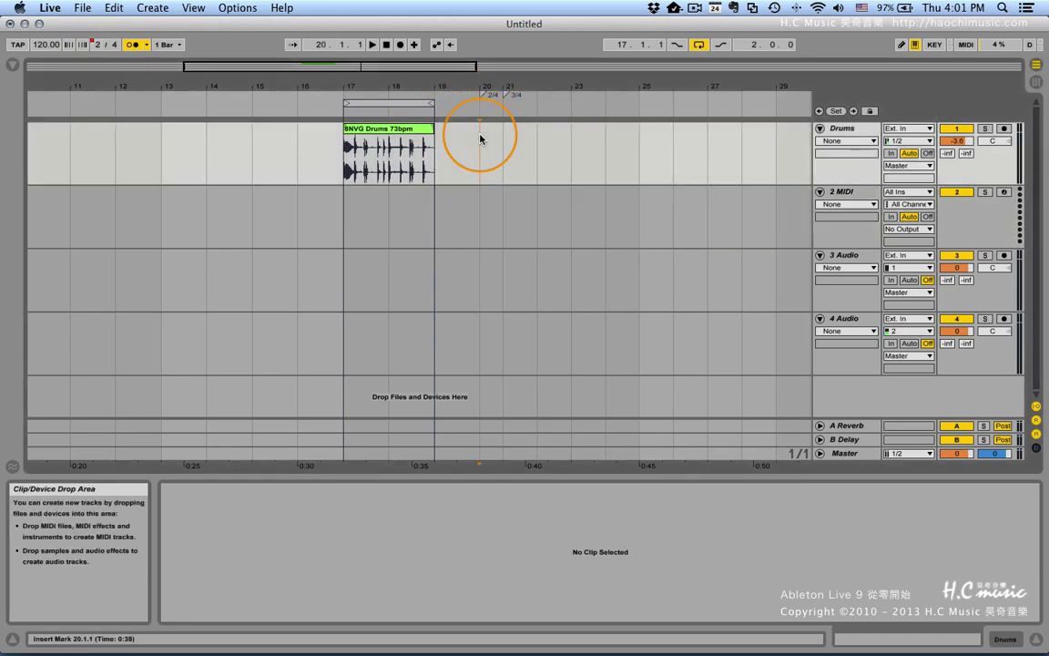
pyautogui.click(435, 144)
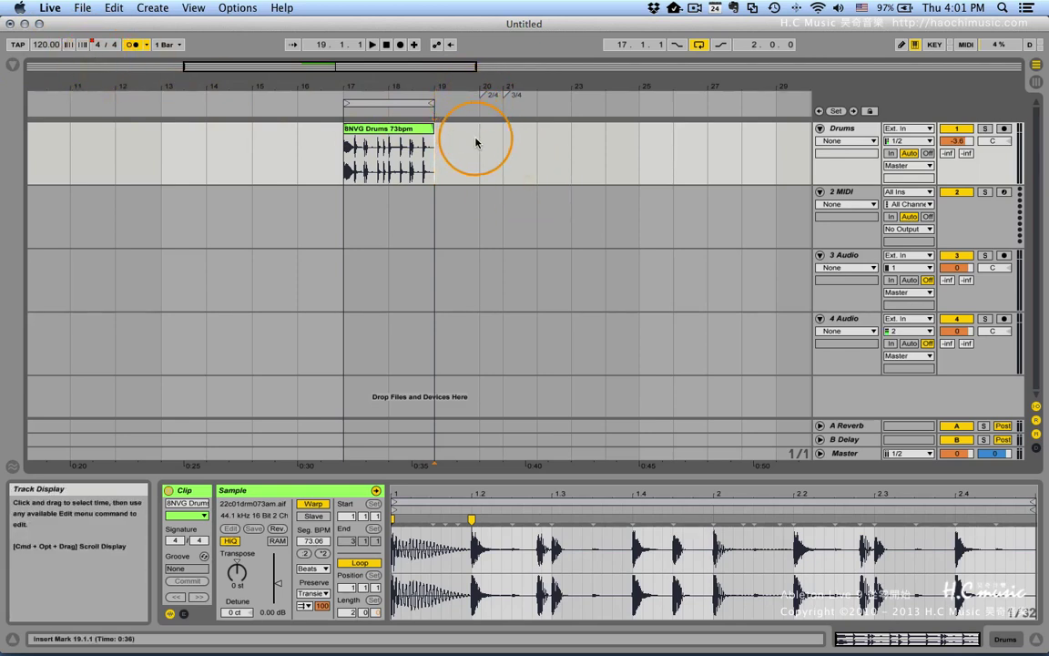
pyautogui.click(434, 151)
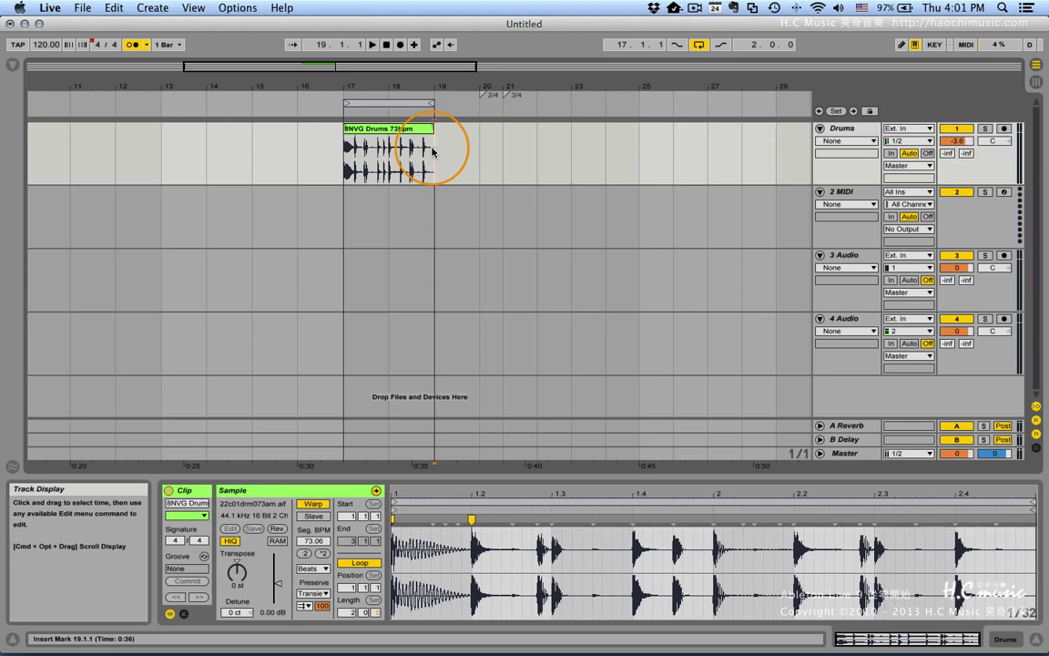
pyautogui.press('space')
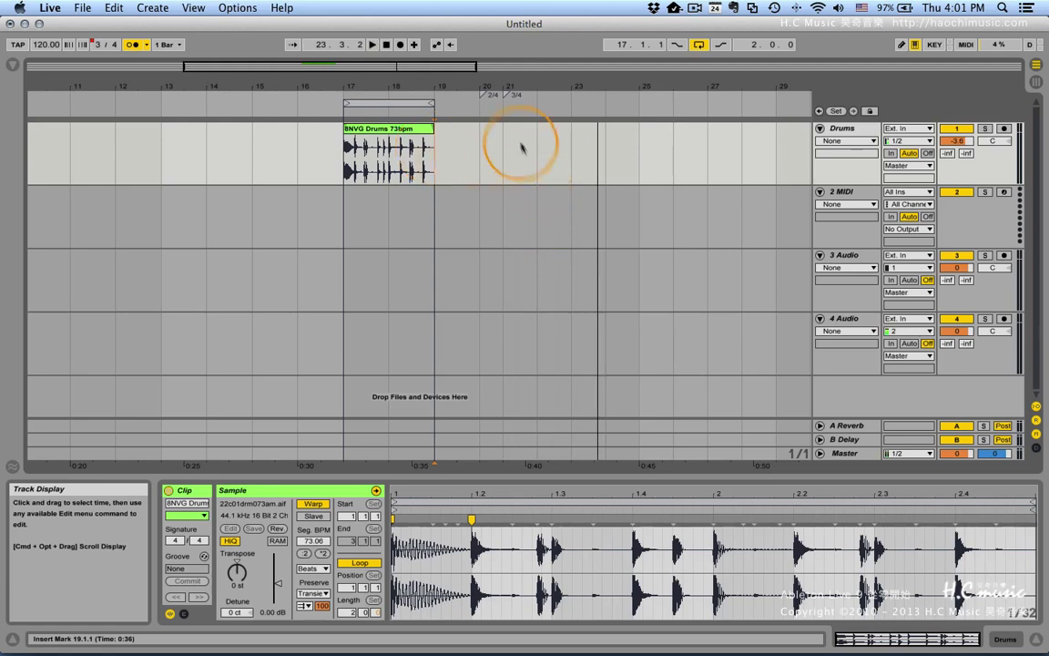
# Step: Delete the 2/4 time signature change at bar 20
pyautogui.rightClick(481, 105)
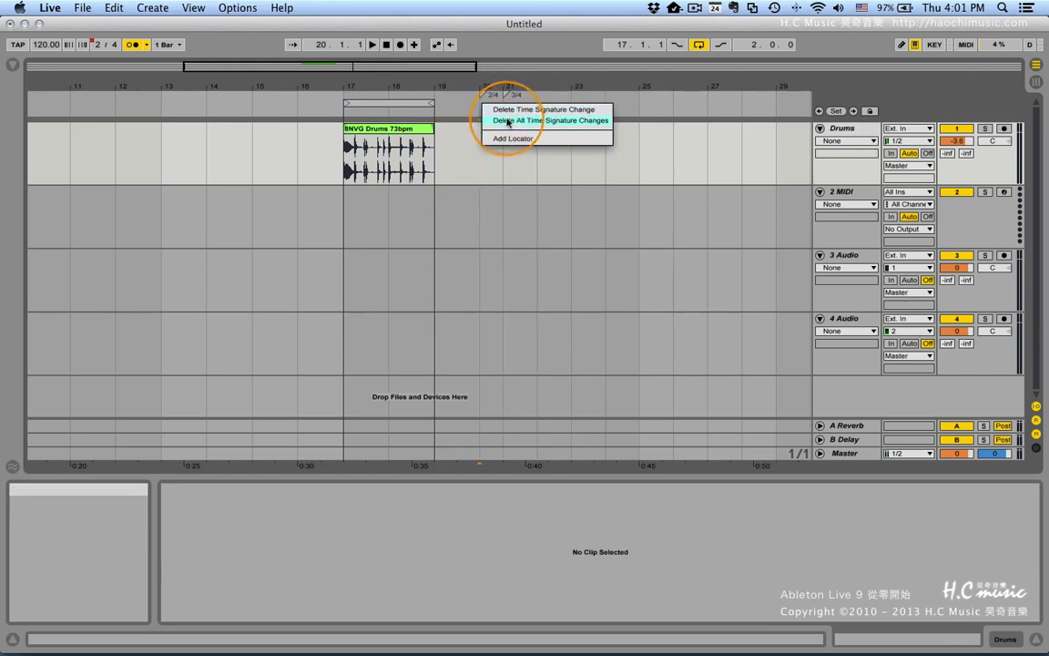
pyautogui.click(507, 110)
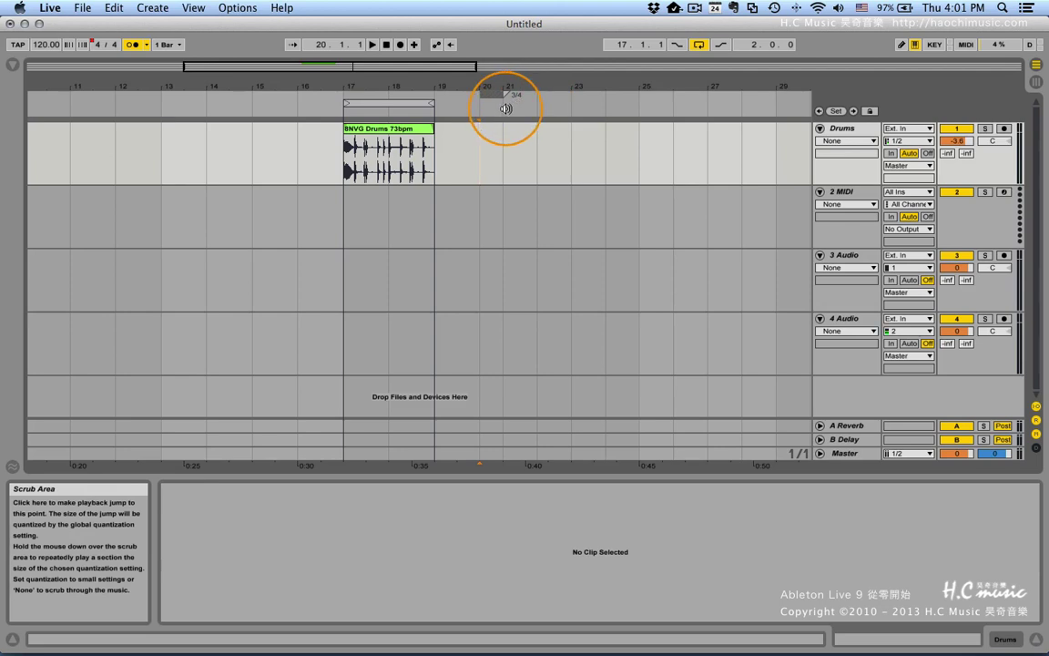
# Step: Delete the remaining 3/4 time signature change and undo that deletion
pyautogui.rightClick(507, 108)
pyautogui.click(517, 117)
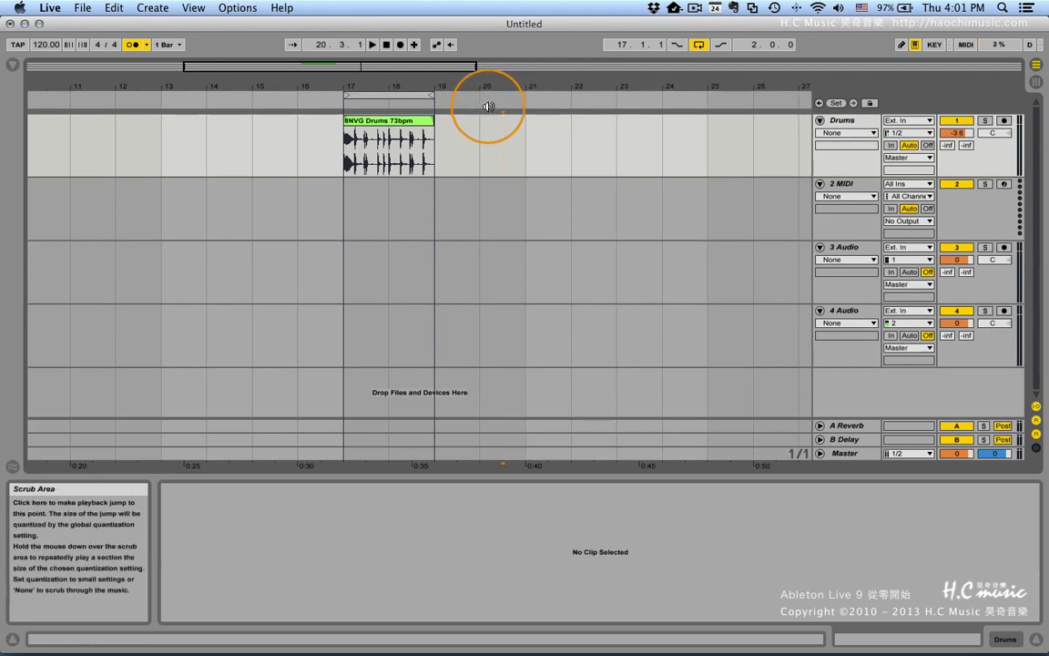
pyautogui.press('super+z')
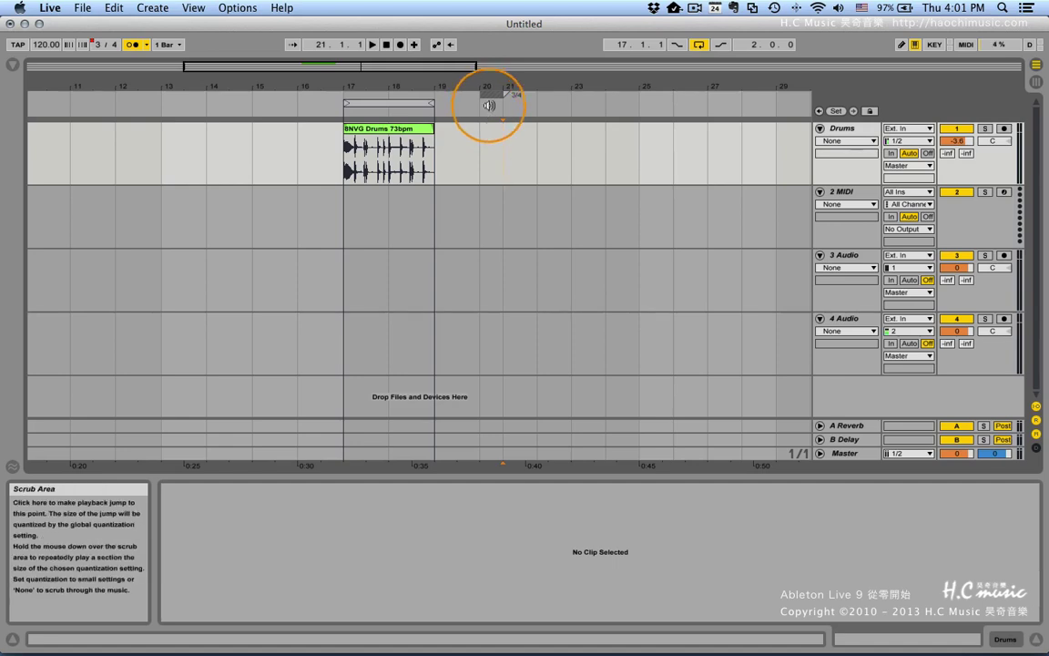
# Step: Play the arrangement from bar 19 past the fragmentary bar and the 3/4 change, and stop playback
pyautogui.click(480, 138)
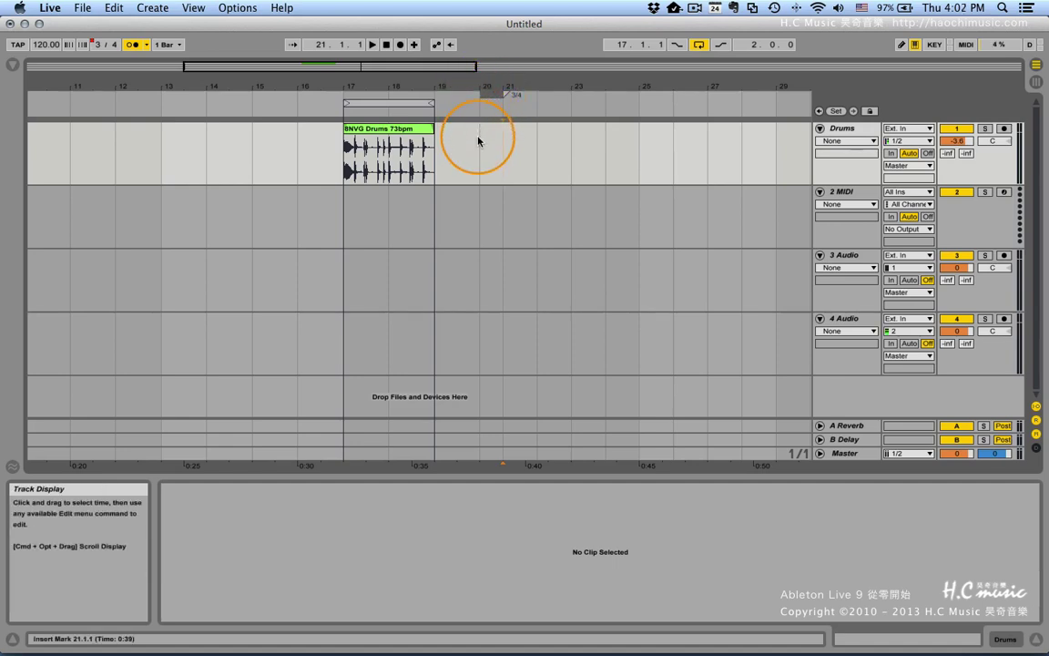
pyautogui.click(434, 156)
pyautogui.press('space')
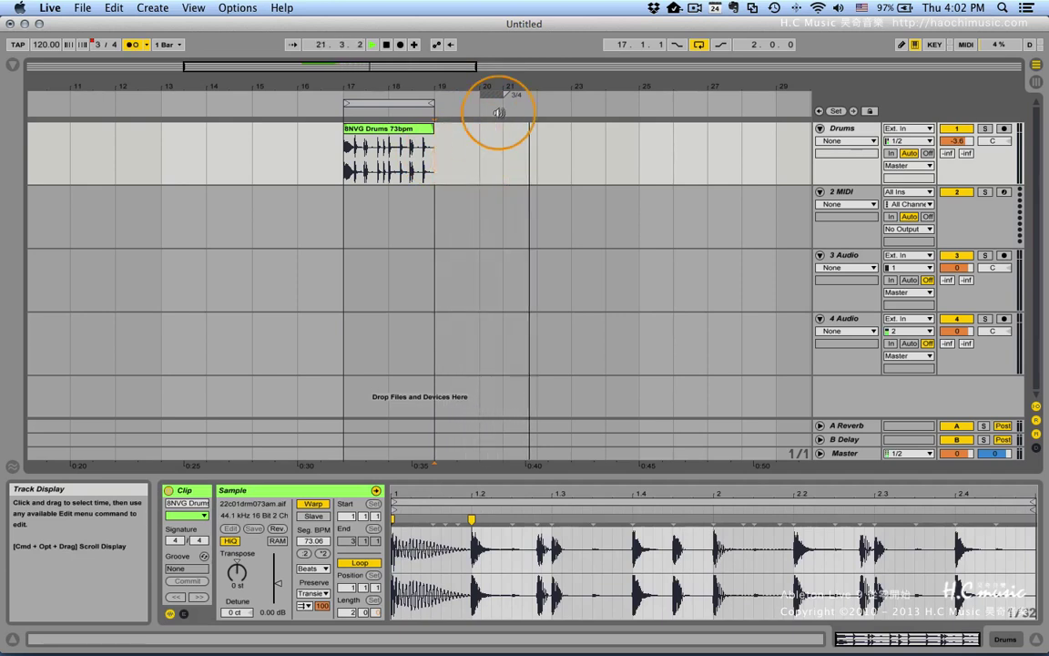
pyautogui.press('space')
# Step: Move the 3/4 change to the end of the full 4/4 bar 20 and insert a 2/4 change at bar 20
pyautogui.moveTo(506, 96)
pyautogui.mouseDown()
pyautogui.moveTo(515, 96)
pyautogui.moveTo(494, 98)
pyautogui.moveTo(513, 100)
pyautogui.mouseUp()
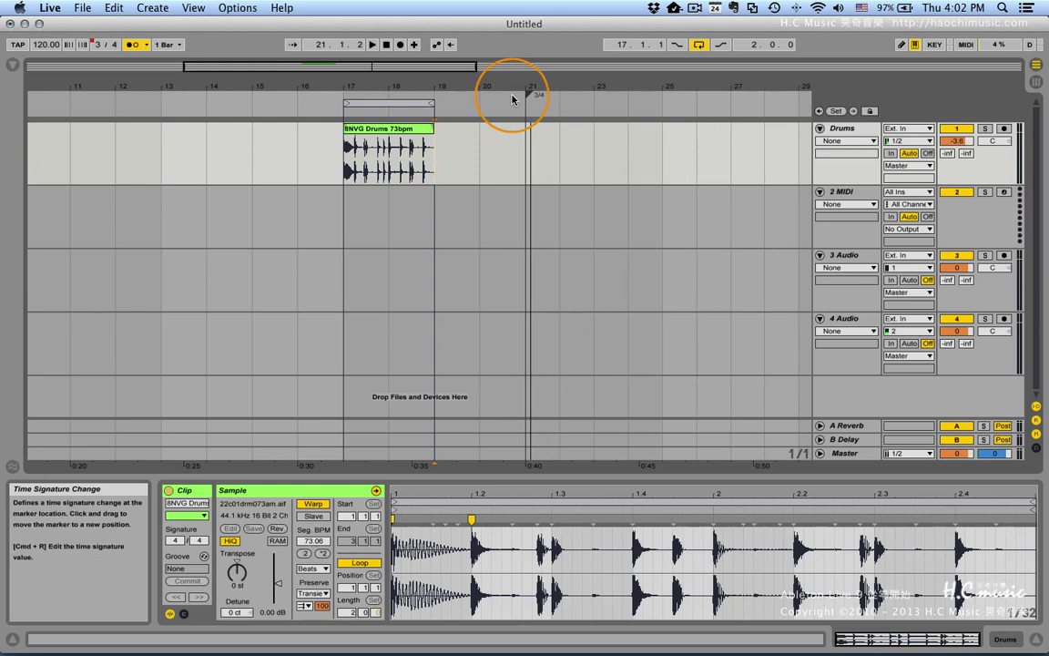
pyautogui.rightClick(484, 104)
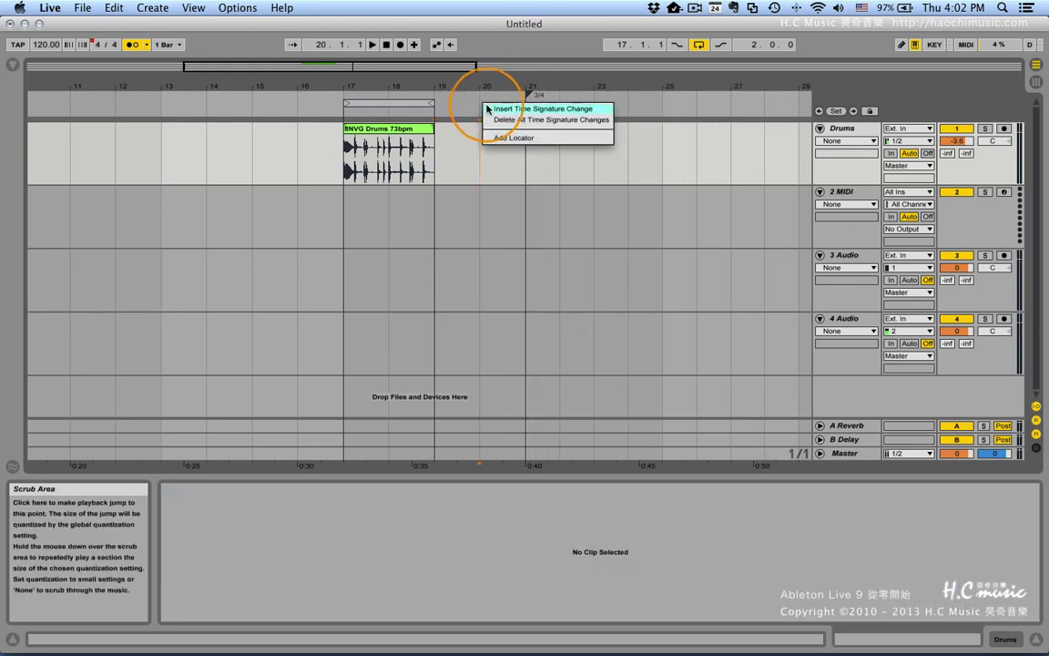
pyautogui.click(487, 108)
pyautogui.write('2/')
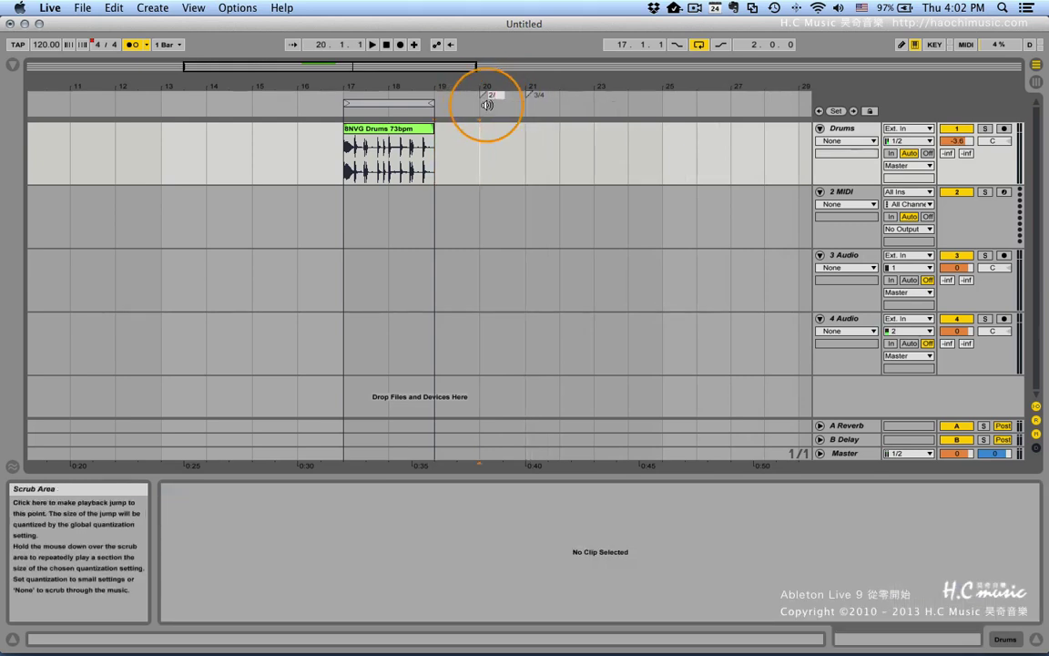
pyautogui.write('4')
pyautogui.press('Return')
# Step: Play the arrangement from bar 20 across the 2/4 and 3/4 changes, and stop playback
pyautogui.click(487, 131)
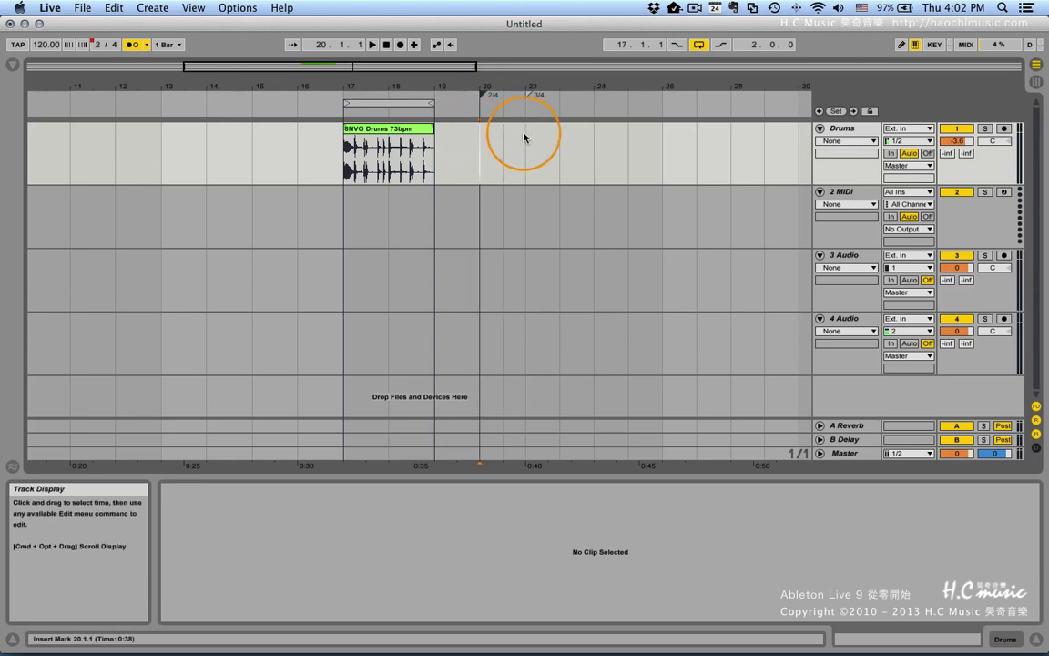
pyautogui.press('space')
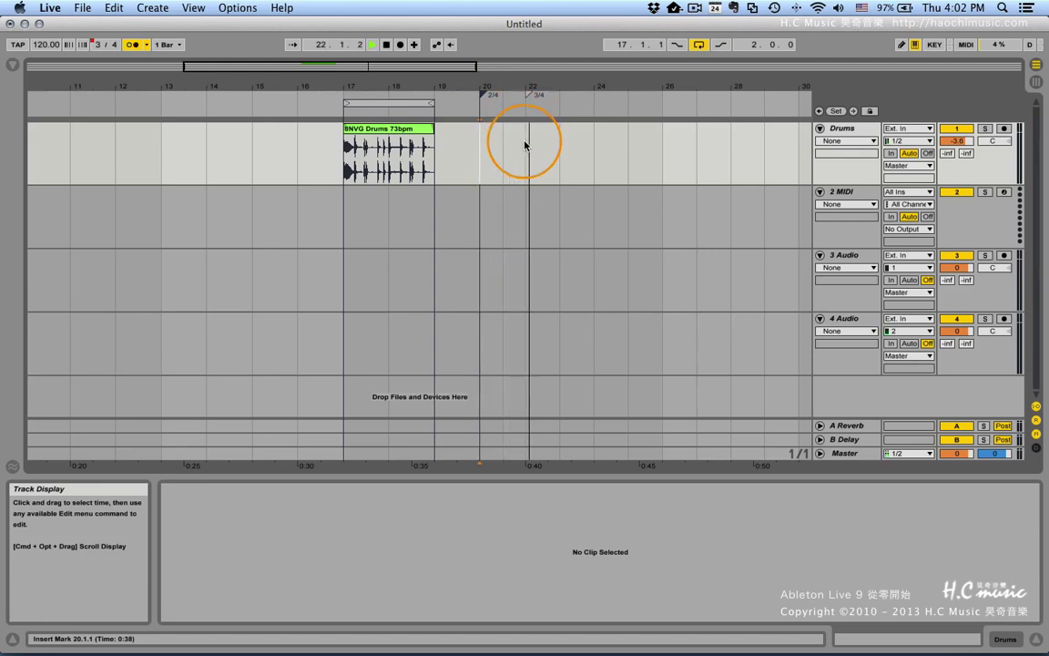
pyautogui.press('space')
# Step: Move the 3/4 time signature change to bar 24 and the 2/4 change to bar 21
pyautogui.click(528, 96)
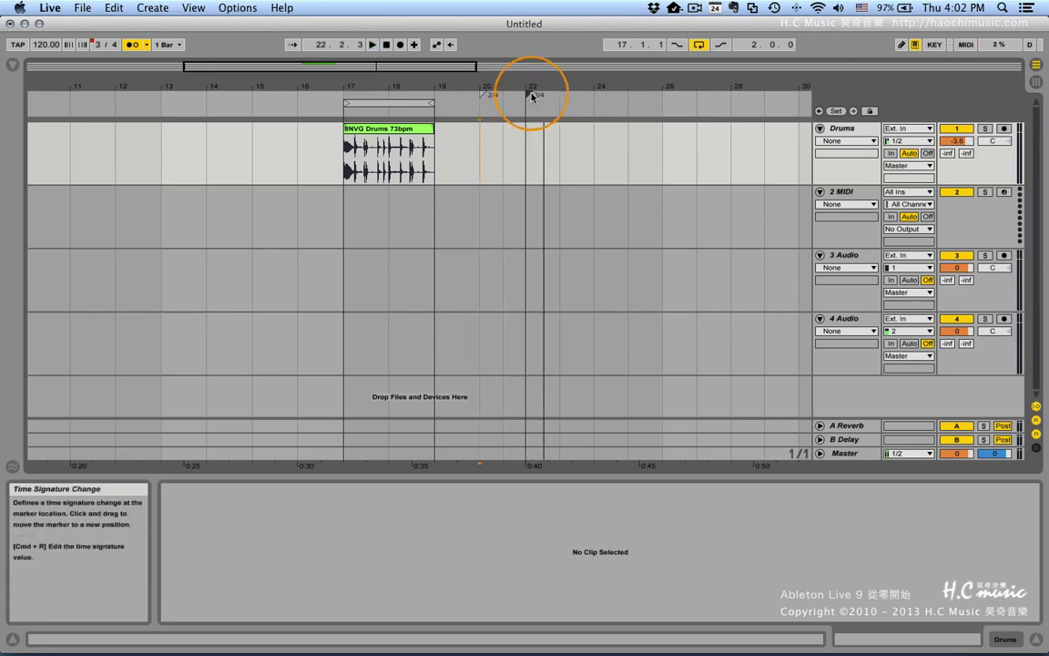
pyautogui.moveTo(528, 95); pyautogui.dragTo(570, 94)
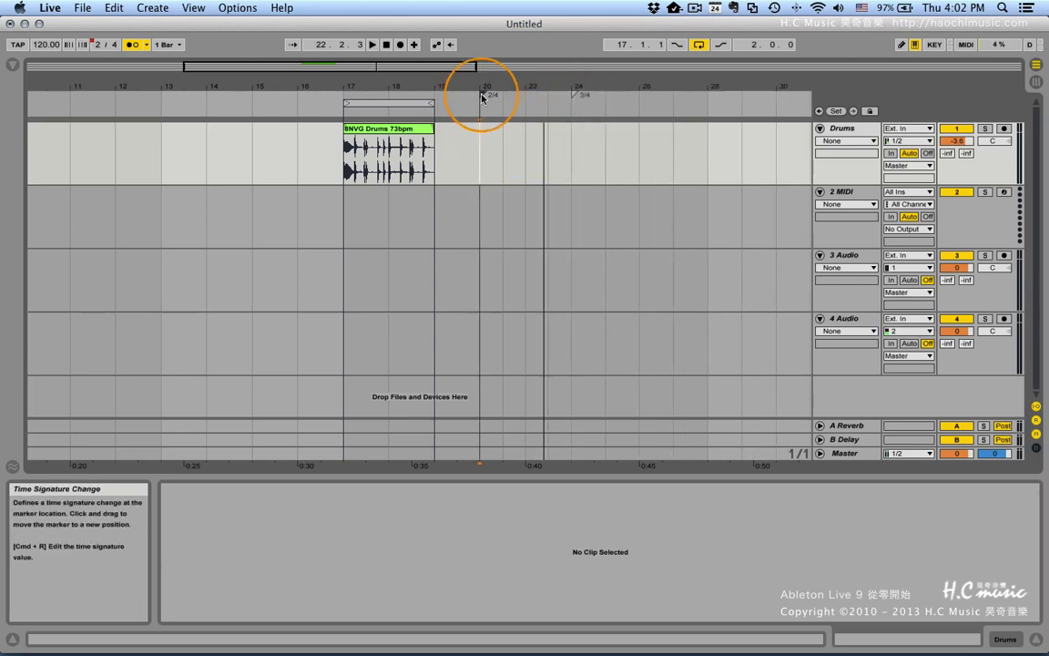
pyautogui.moveTo(480, 90); pyautogui.dragTo(508, 98)
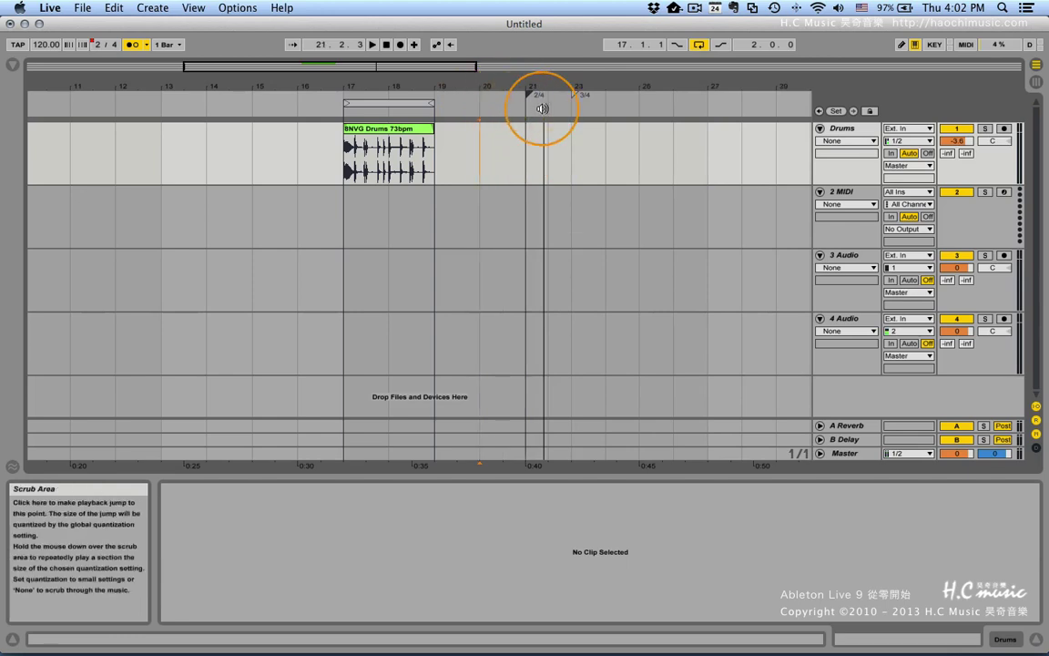
# Step: Delete the 2/4 time signature change at bar 21 and the 3/4 change after it
pyautogui.rightClick(530, 95)
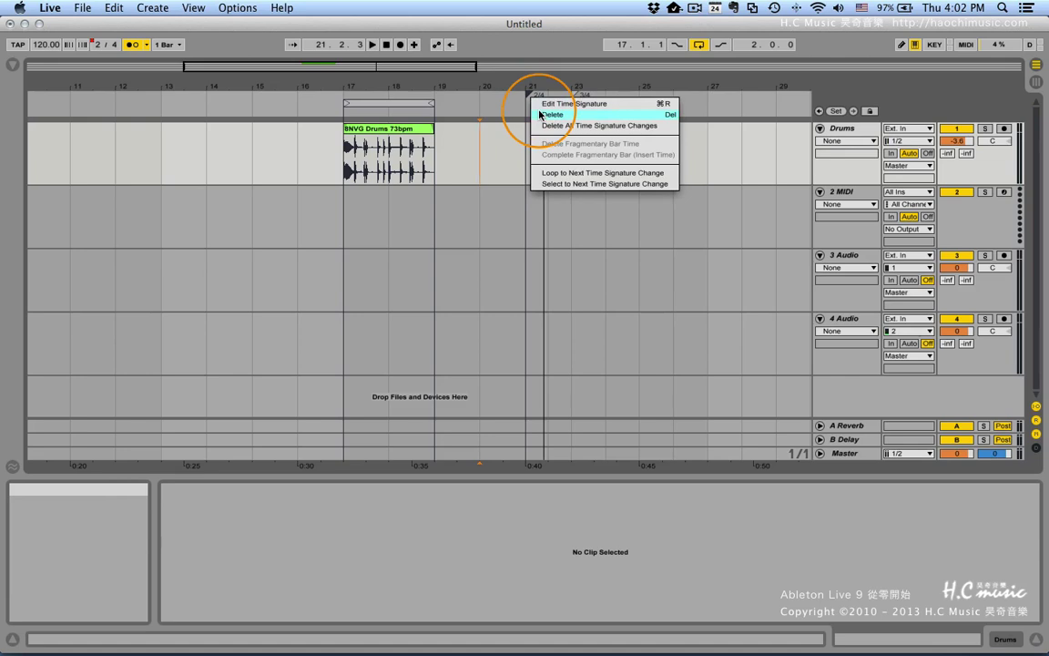
pyautogui.click(543, 115)
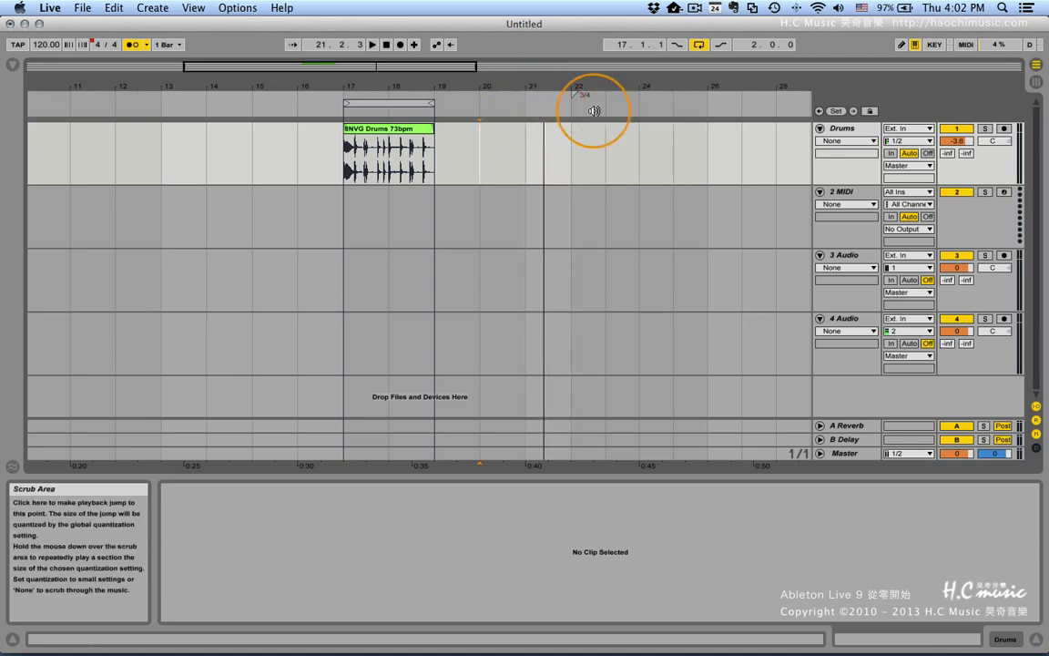
pyautogui.rightClick(576, 96)
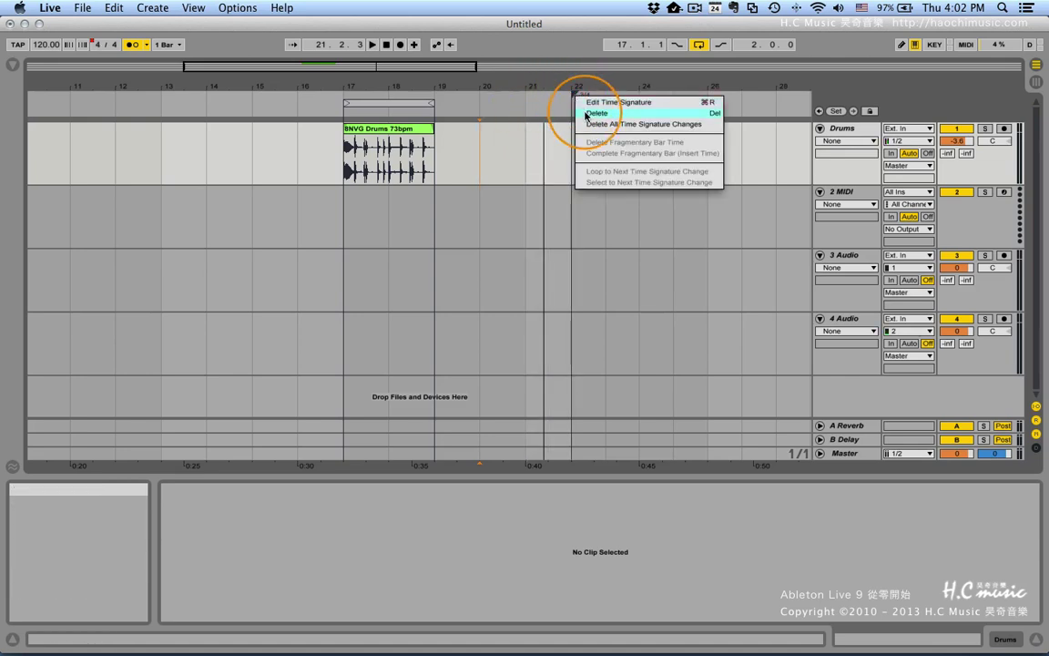
pyautogui.click(586, 114)
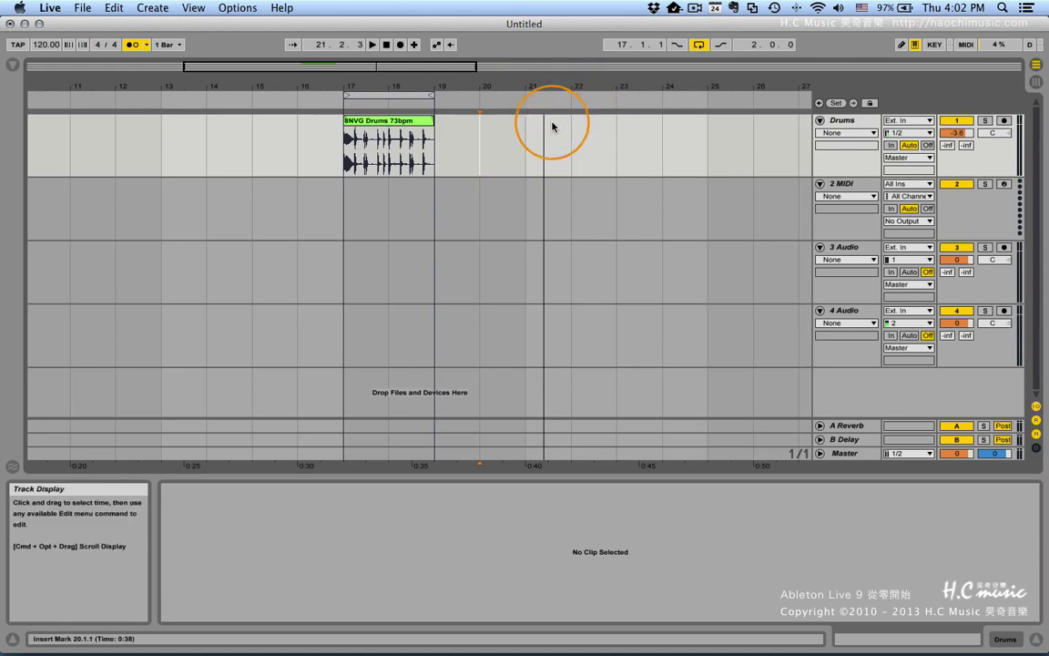
# Step: Undo the deletion of the 2/4 and 3/4 time signature changes on the arrangement timeline
pyautogui.press('super+z')
pyautogui.press('super+z')
pyautogui.rightClick(531, 103)
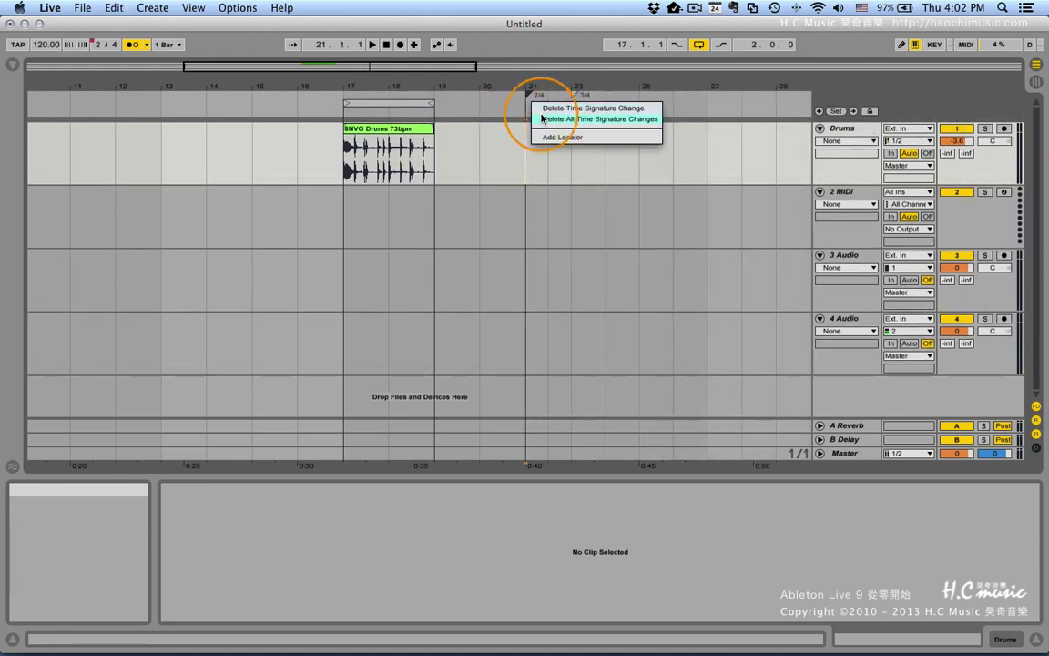
pyautogui.click(511, 112)
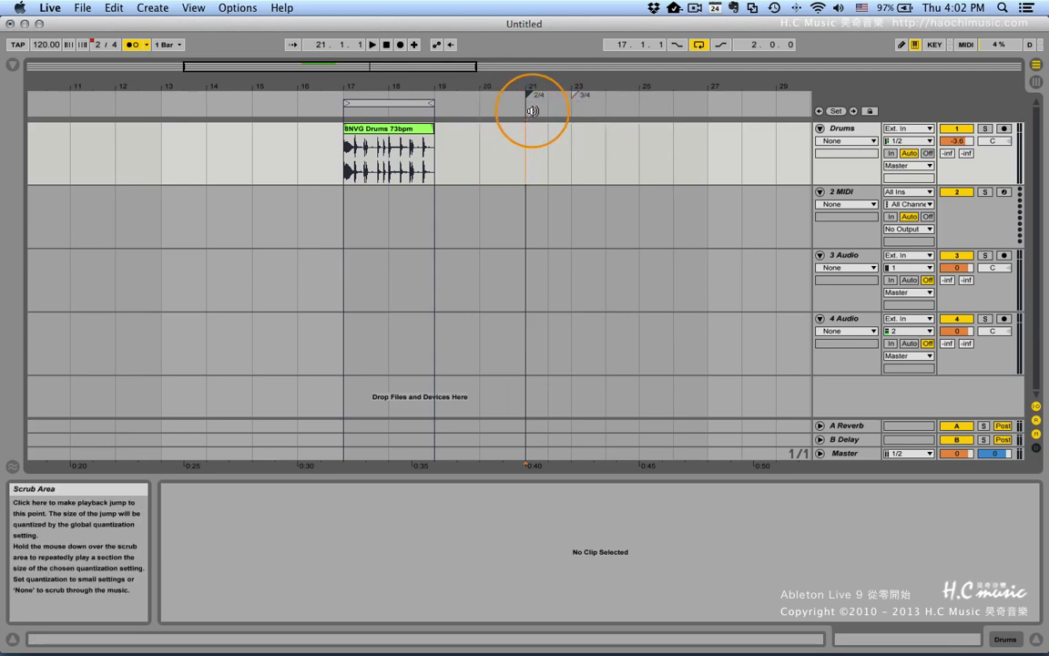
pyautogui.rightClick(533, 111)
pyautogui.click(526, 108)
pyautogui.click(545, 110)
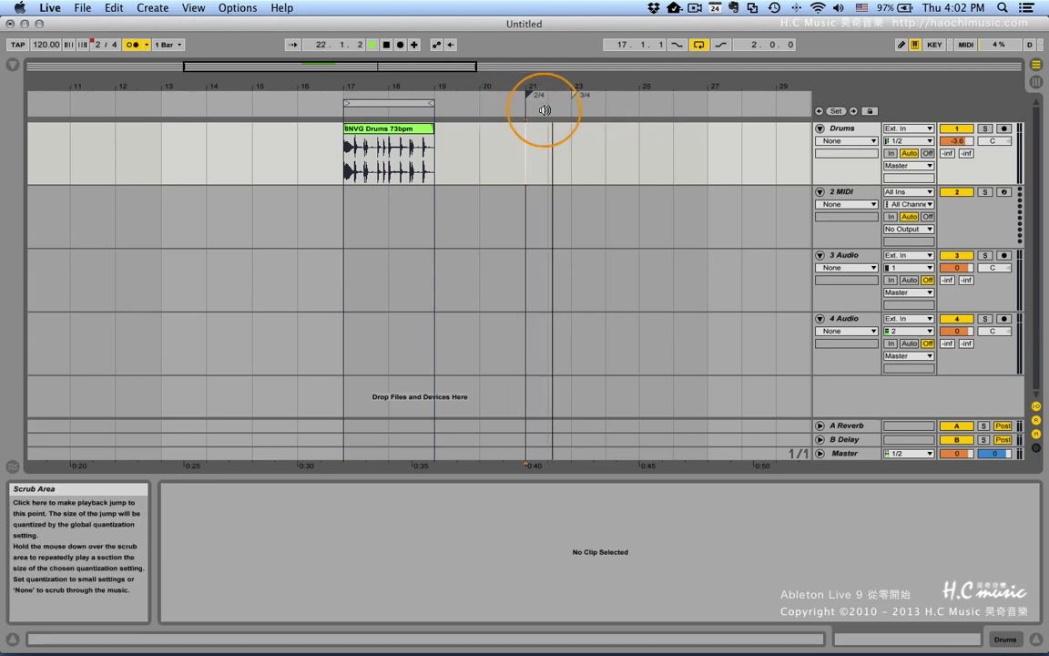
pyautogui.rightClick(544, 107)
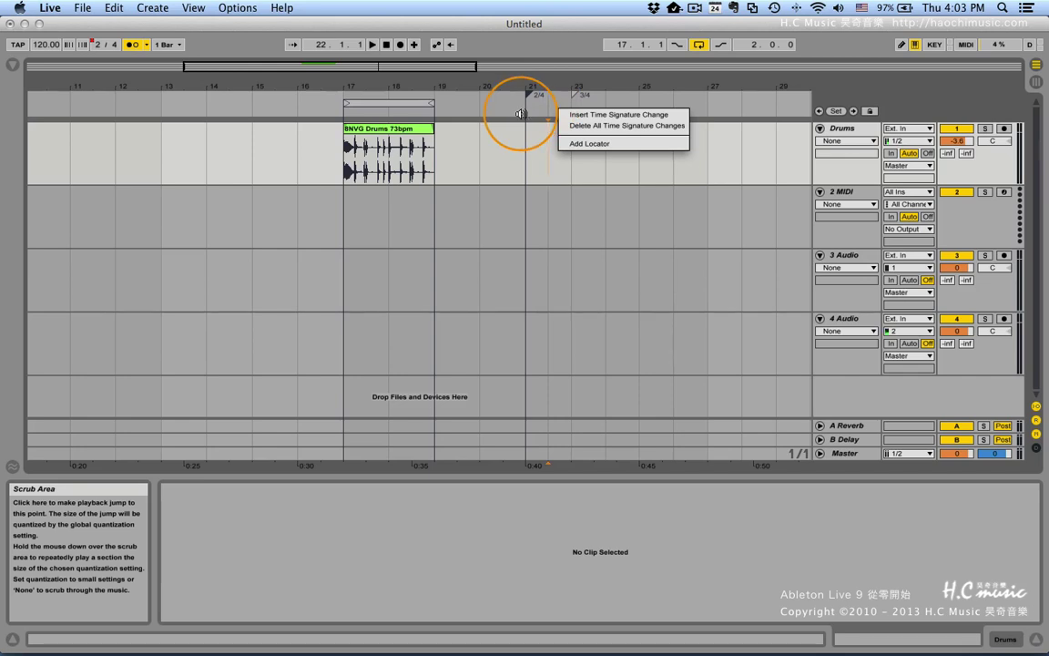
pyautogui.click(539, 142)
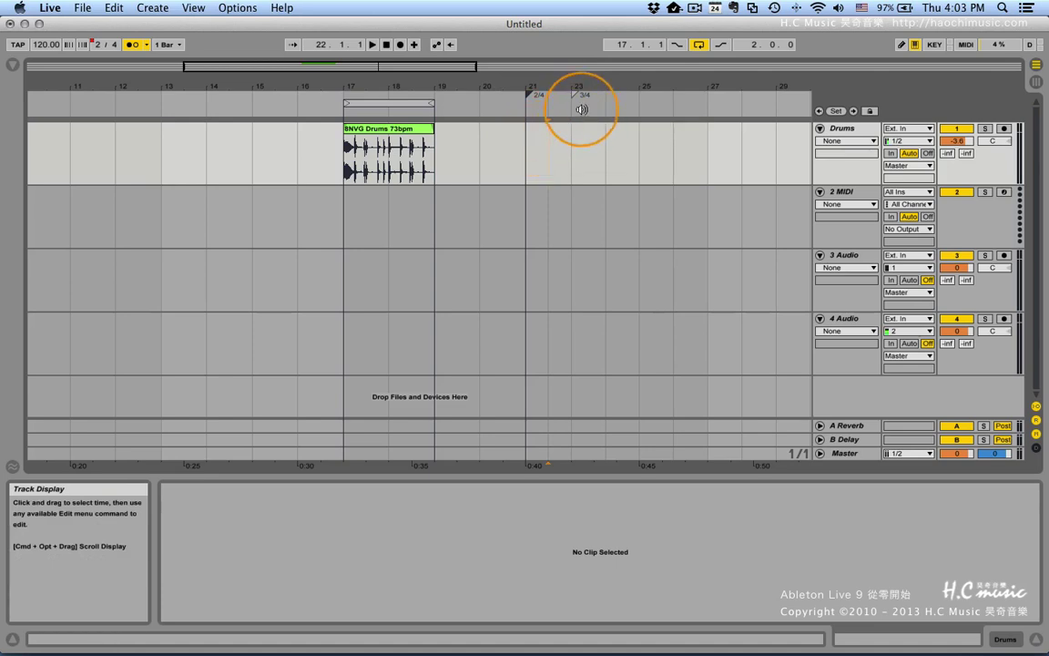
# Step: Move the 3/4 time signature change to bar 25 and insert a 4/4 change at bar 27
pyautogui.moveTo(574, 96)
pyautogui.mouseDown()
pyautogui.moveTo(641, 100)
pyautogui.moveTo(622, 100)
pyautogui.mouseUp()
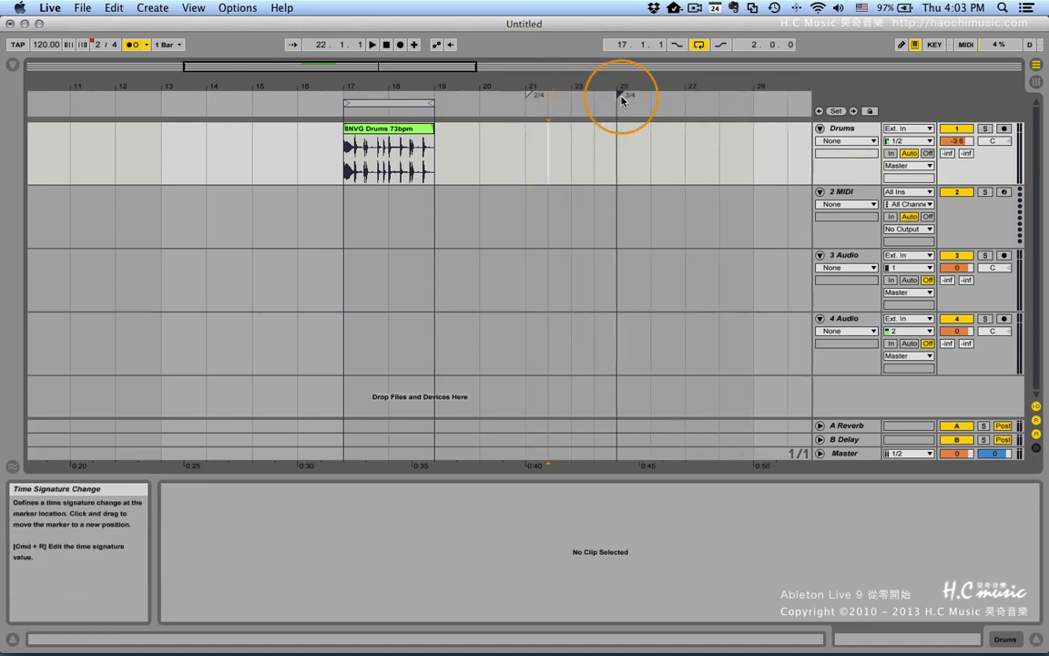
pyautogui.rightClick(689, 102)
pyautogui.click(691, 108)
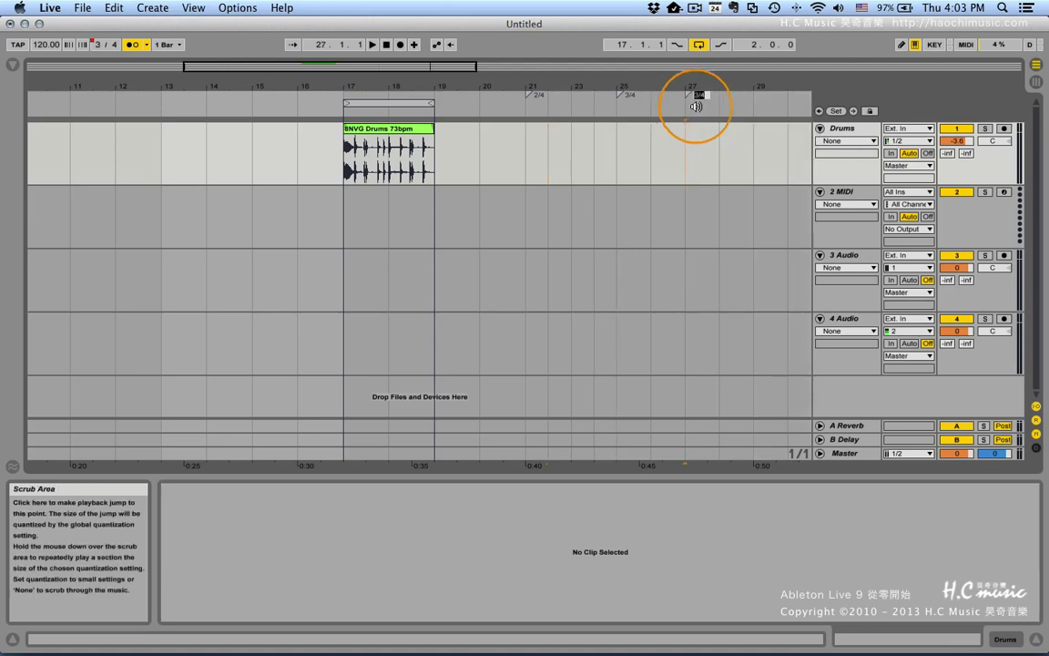
pyautogui.write('4/4')
pyautogui.press('Return')
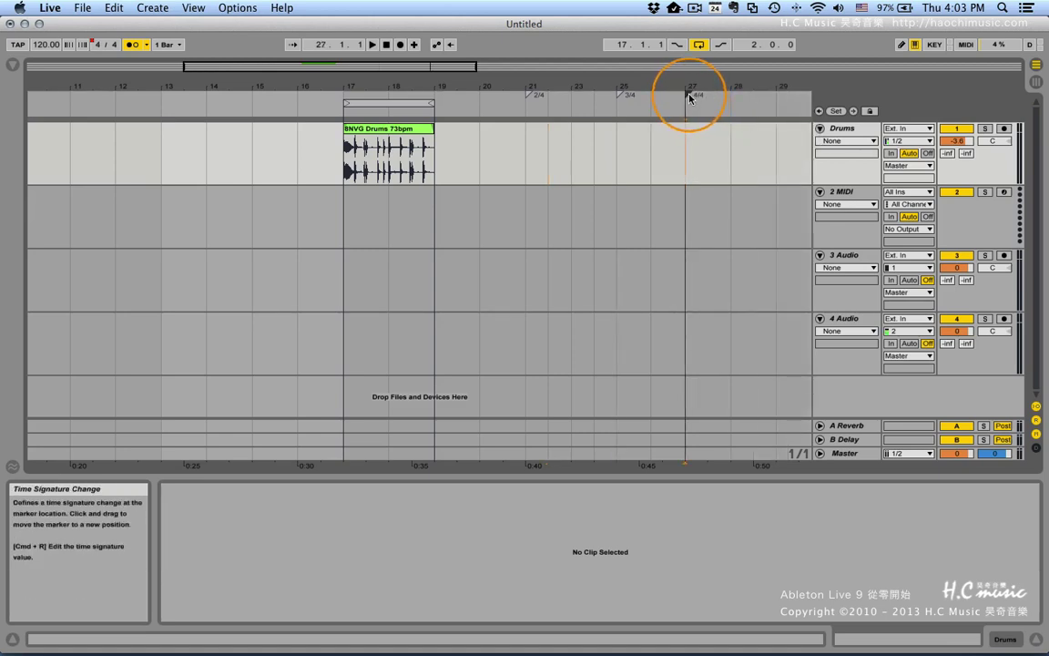
# Step: Move the 4/4 time signature change to bar 28 and the 2/4 change to bar 20
pyautogui.moveTo(691, 95); pyautogui.dragTo(710, 98)
pyautogui.click(685, 137)
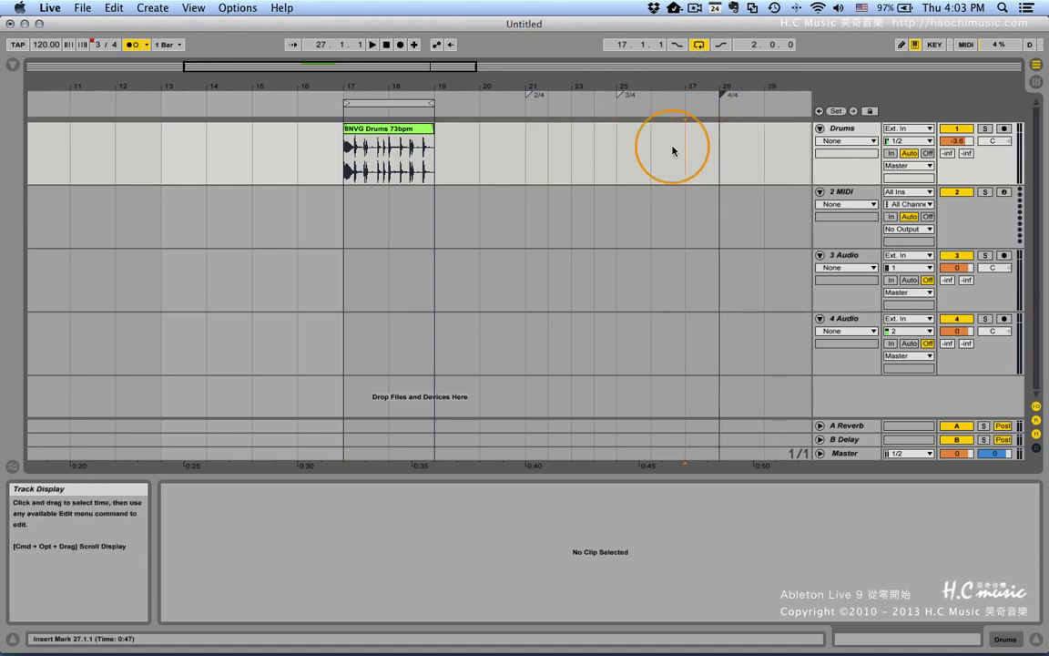
pyautogui.click(526, 97)
pyautogui.moveTo(511, 100); pyautogui.dragTo(500, 100)
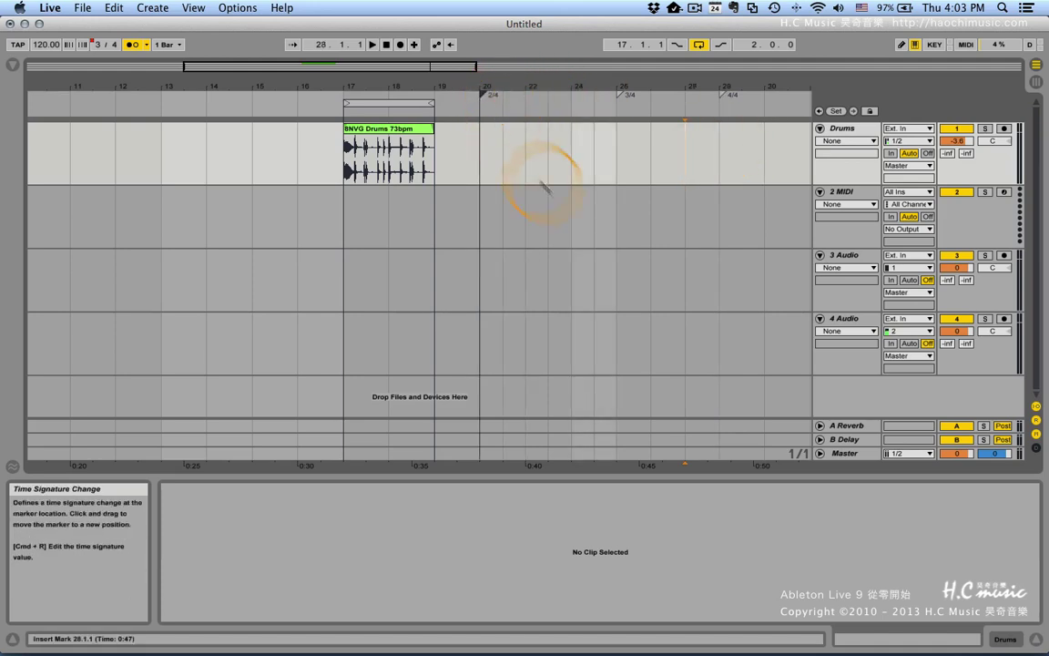
# Step: Delete all time signature changes from the arrangement timeline at once
pyautogui.rightClick(521, 103)
pyautogui.click(528, 122)
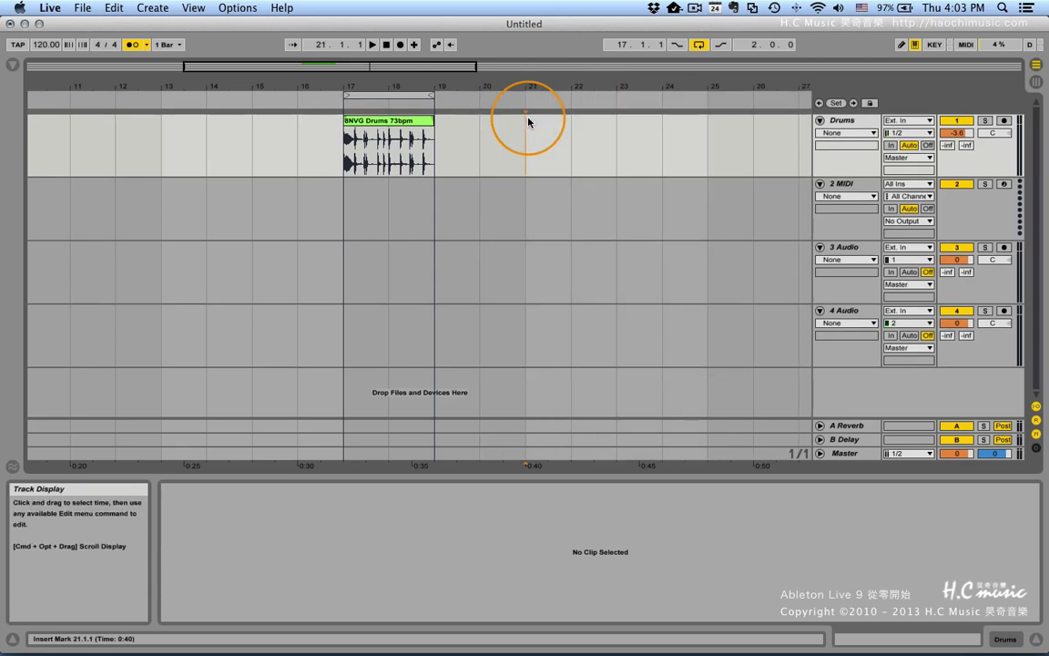